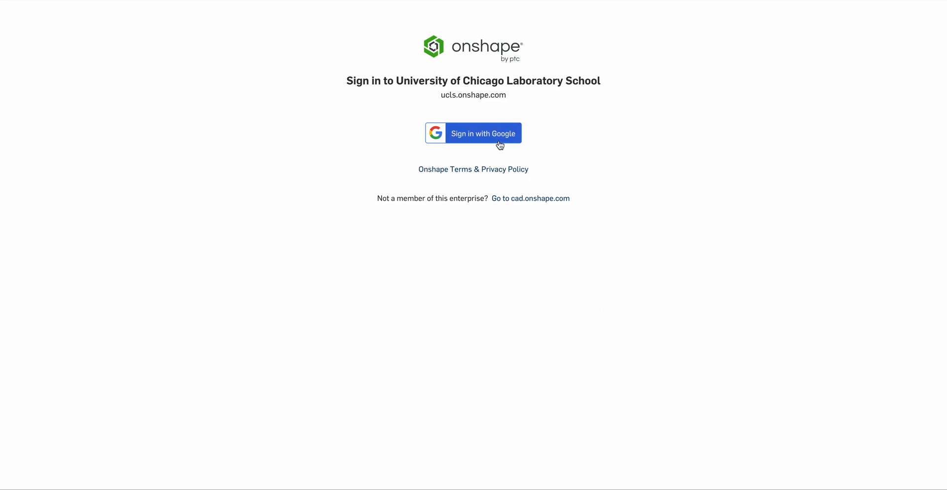
- Sign in to the University of Chicago Laboratory School Onshape site with the ucls Google account
left_click(473, 139)
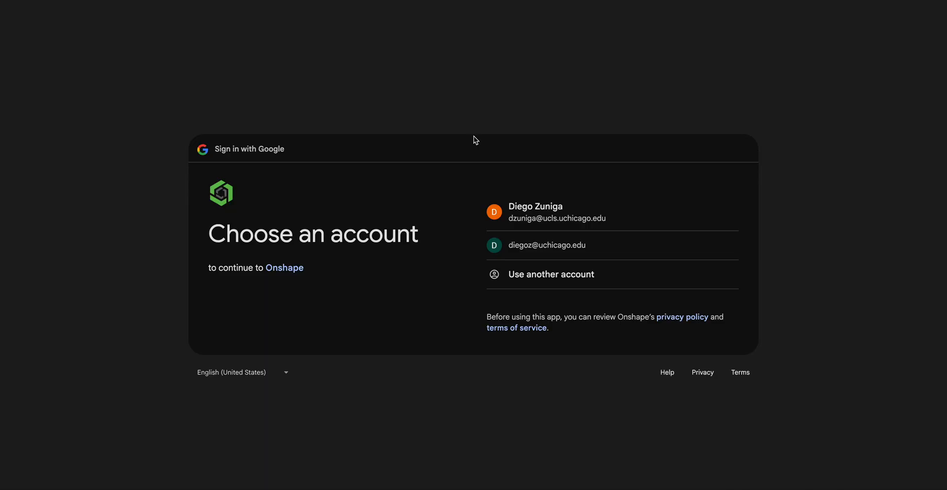
left_click(534, 213)
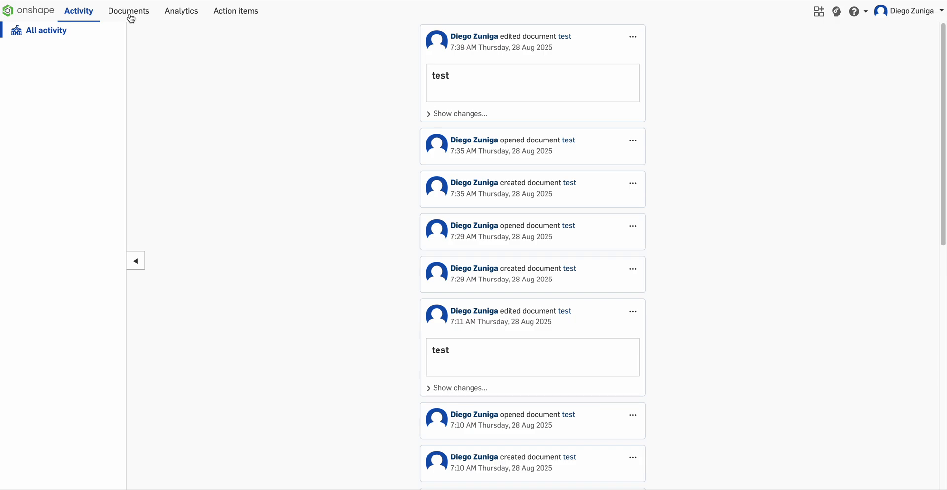
- Create a new document named test in the University of Chicago Laboratory School documents
left_click(129, 16)
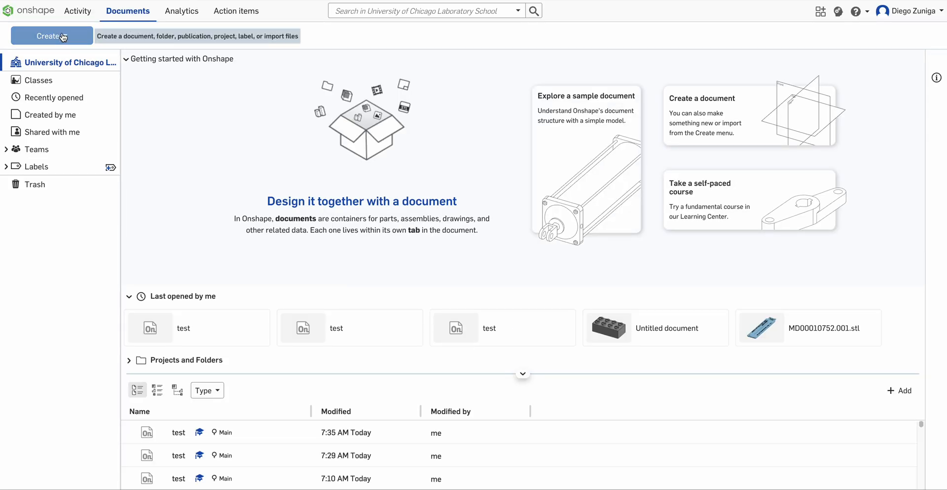
left_click(64, 37)
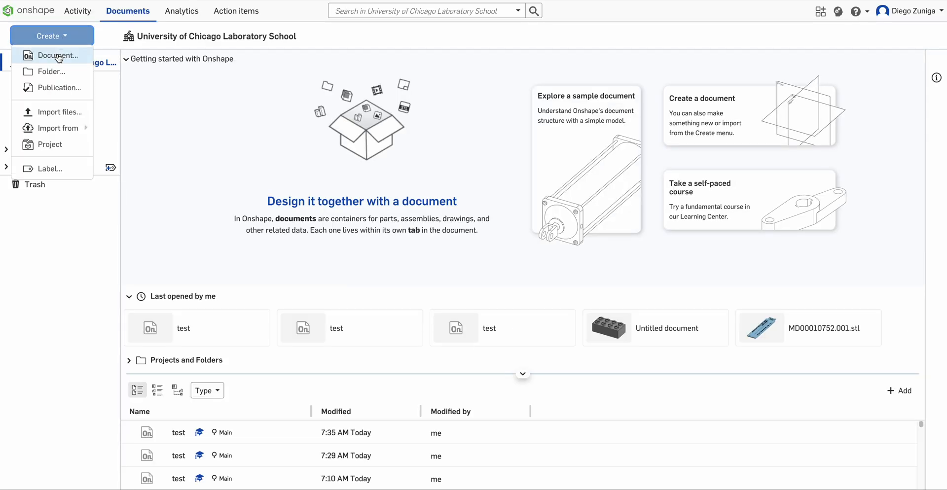
left_click(57, 56)
type("test")
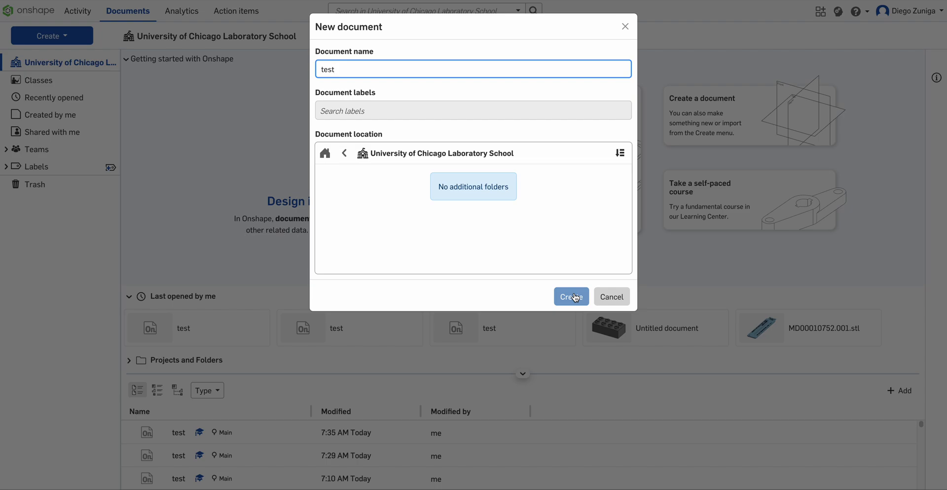
left_click(572, 297)
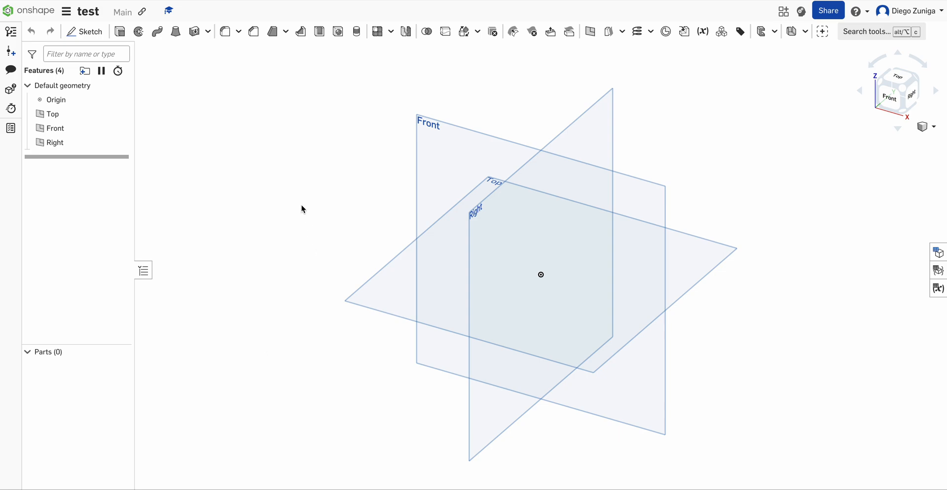
scroll(345, 225, "down", 3)
scroll(365, 217, "up", 3)
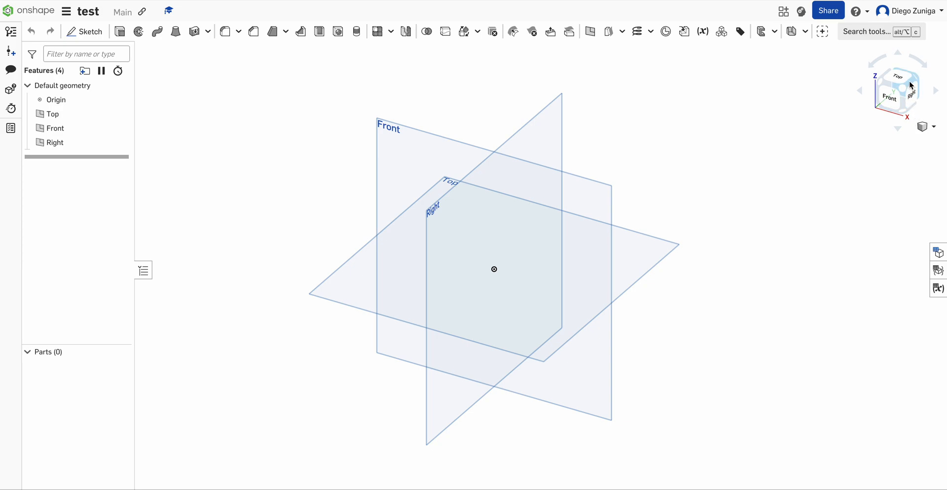
left_click(934, 129)
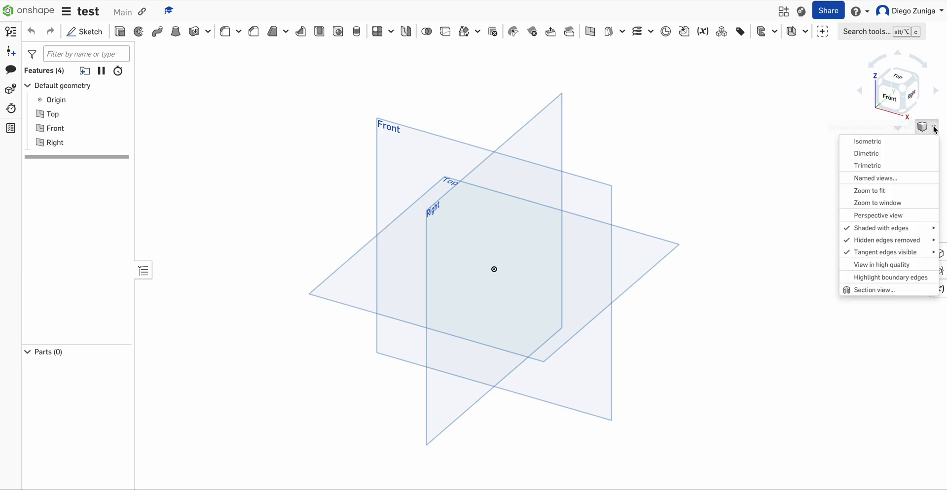
left_click(828, 99)
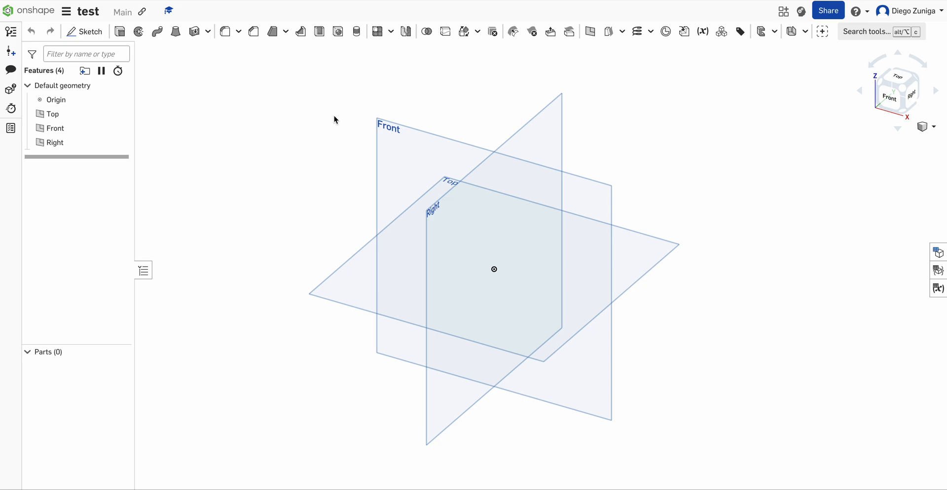
scroll(344, 172, "down", 5)
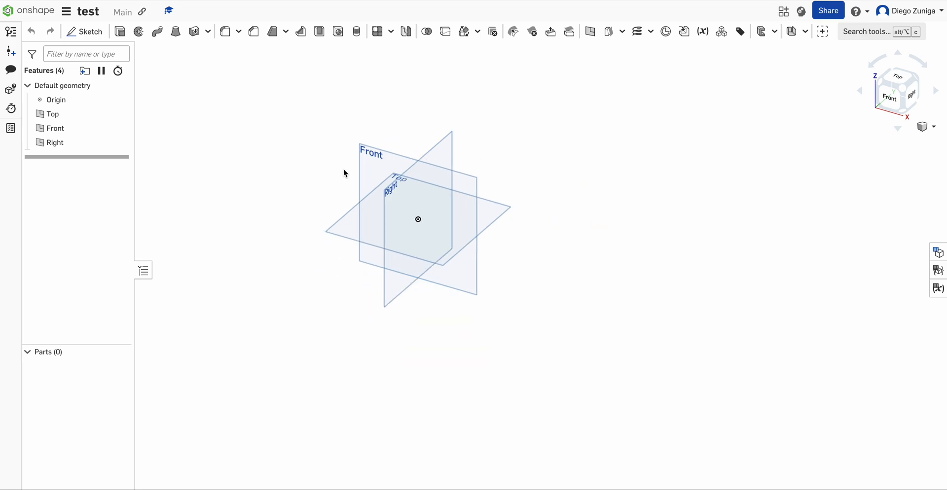
scroll(345, 181, "up", 5)
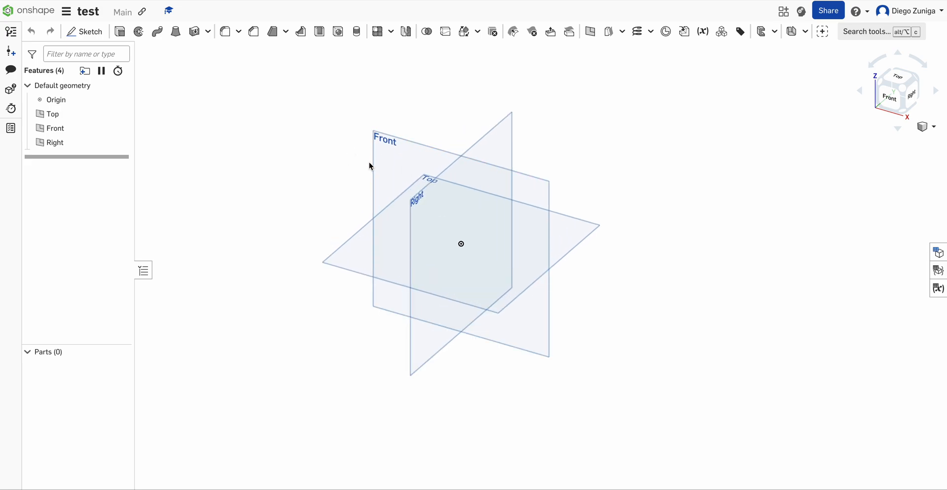
scroll(460, 126, "up", 1)
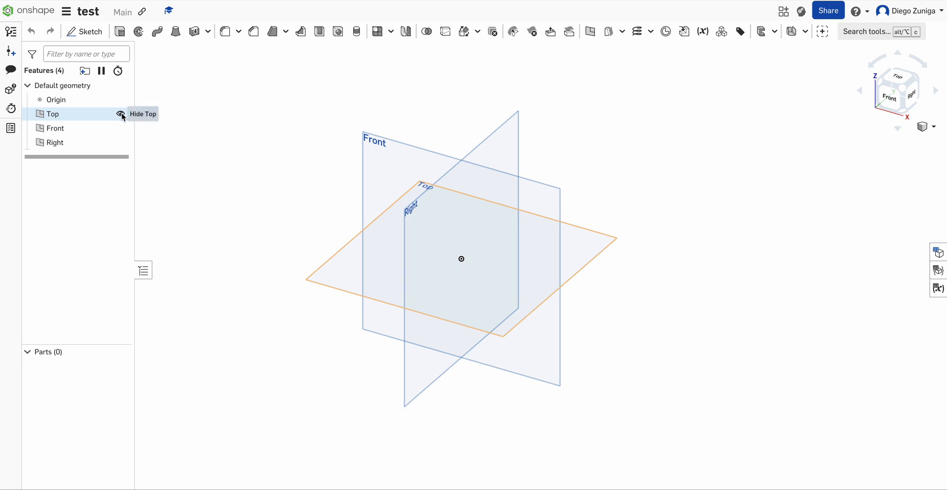
- Hide the Top, Front and Right default planes and the origin
left_click(122, 115)
left_click(120, 128)
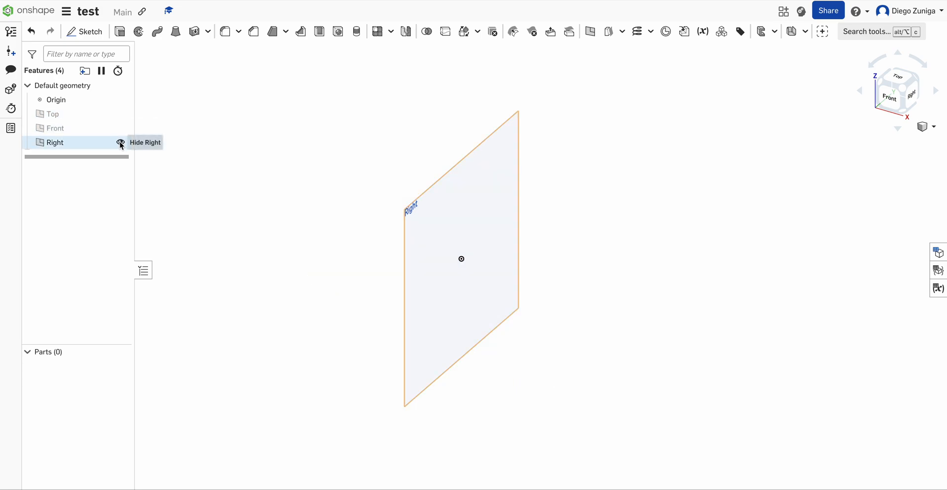
left_click(120, 143)
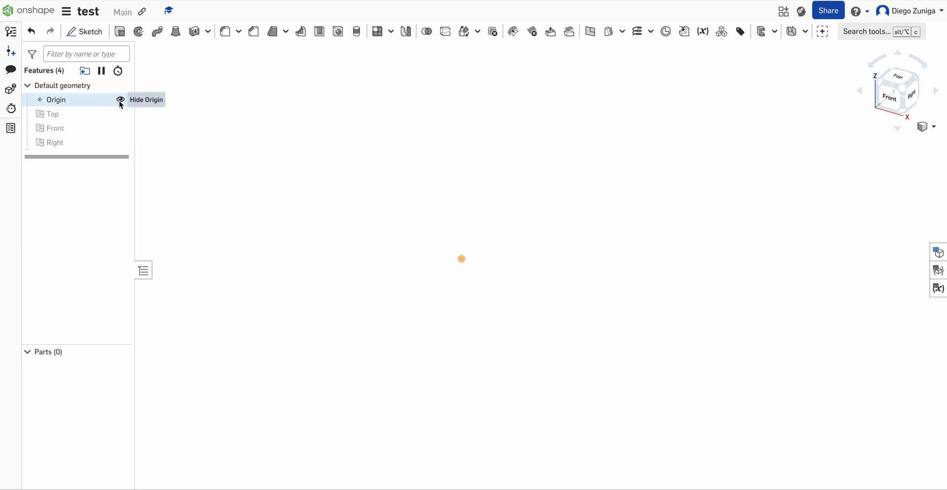
left_click(121, 100)
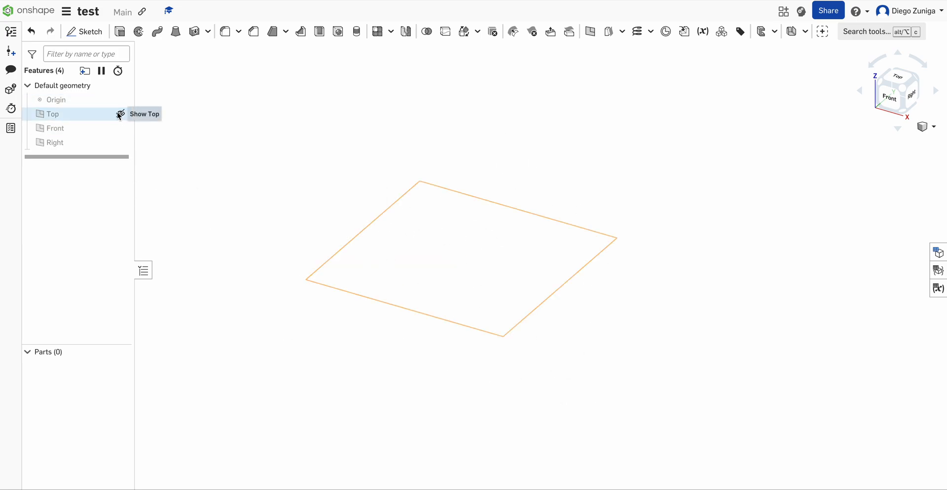
- Show the Top, Front and Right default planes and the origin again
left_click(121, 114)
left_click(121, 129)
left_click(121, 143)
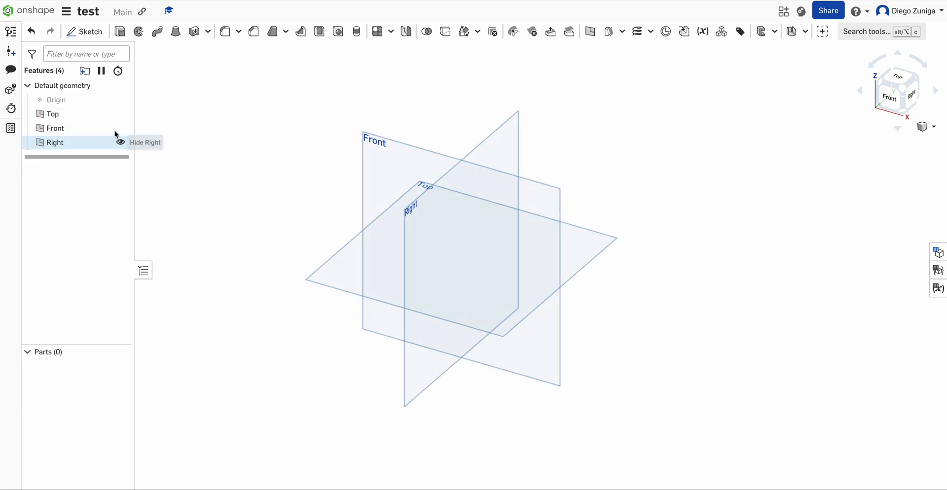
left_click(121, 101)
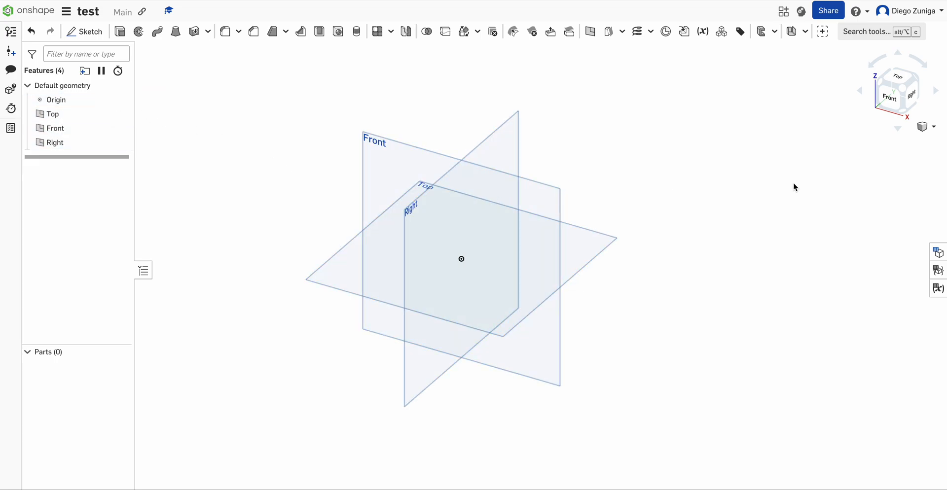
- Reset the view to isometric so that all default planes fit in the graphics area
scroll(685, 247, "down", 6)
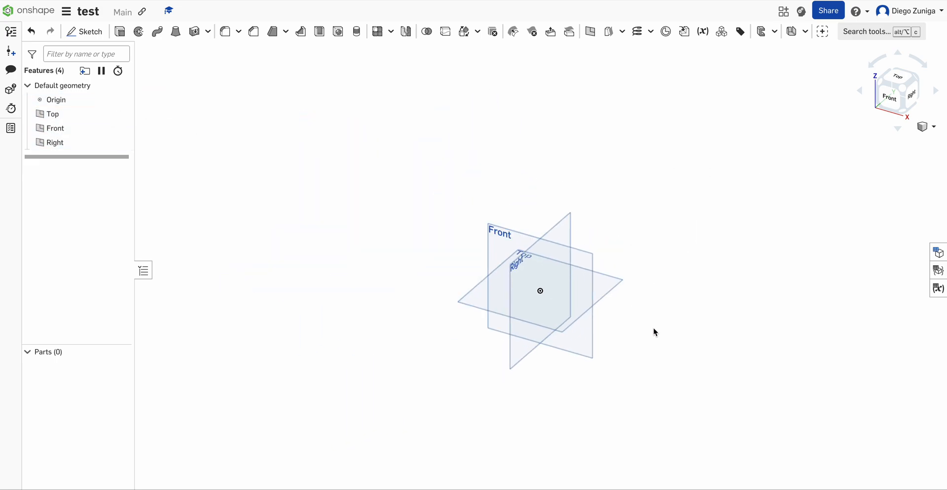
scroll(801, 186, "up", 5)
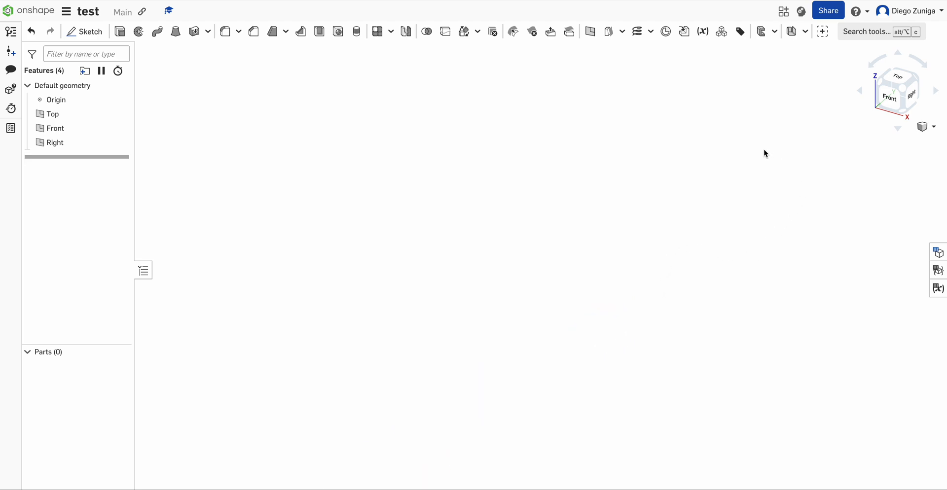
right_click(573, 185)
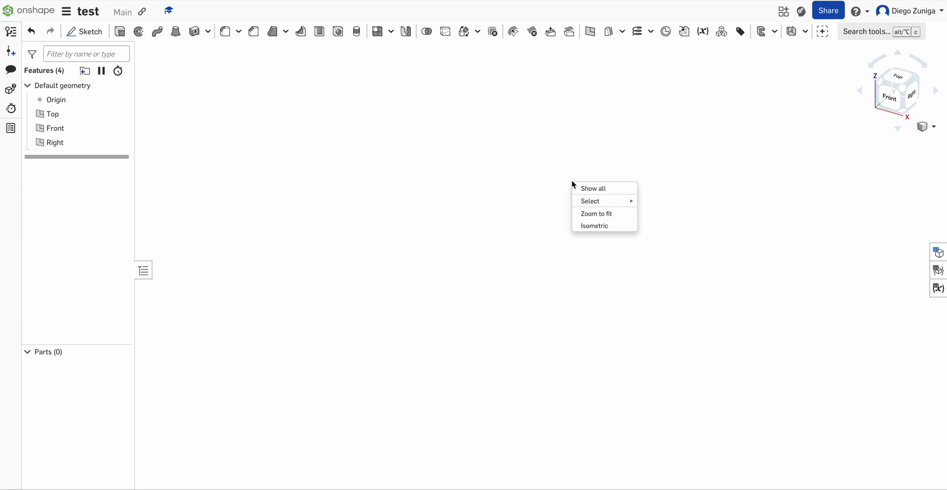
left_click(607, 227)
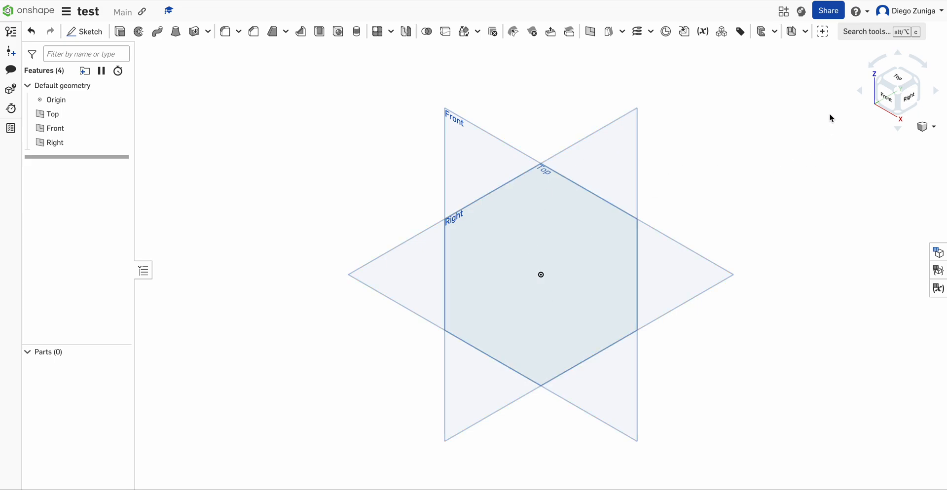
scroll(651, 191, "down", 5)
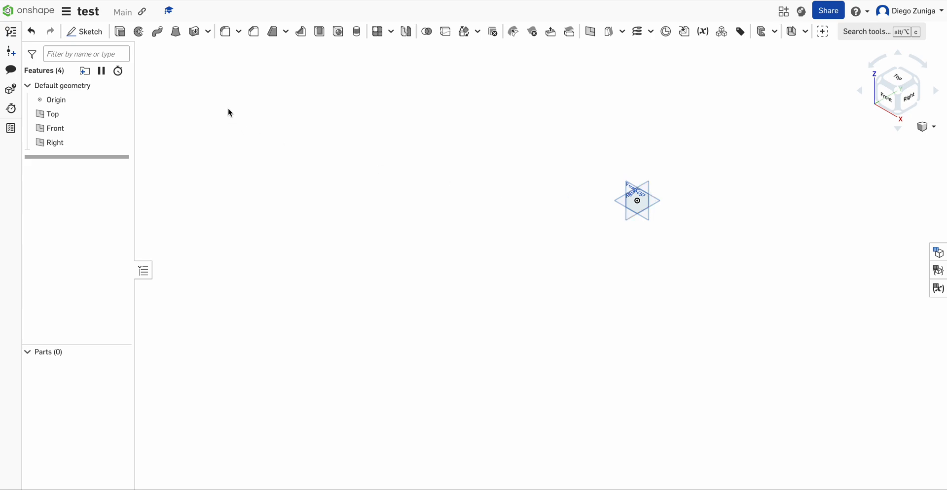
scroll(229, 111, "up", 5)
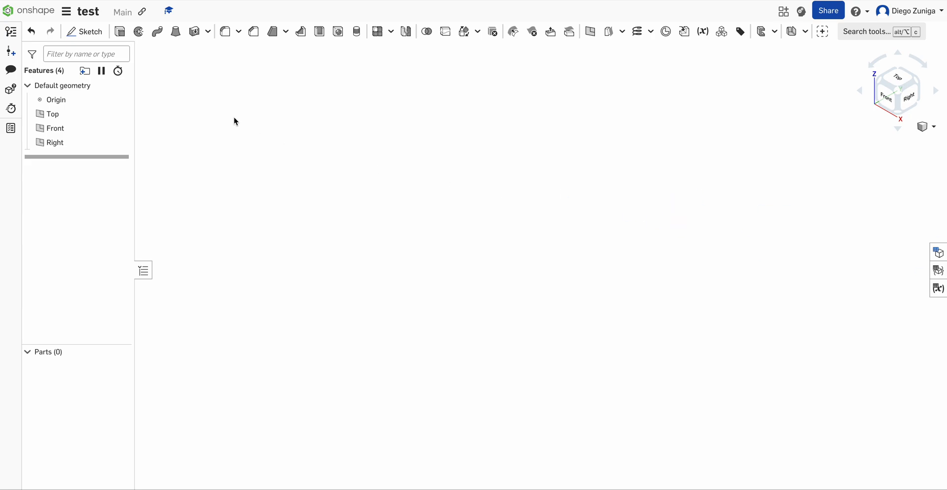
left_click(900, 93)
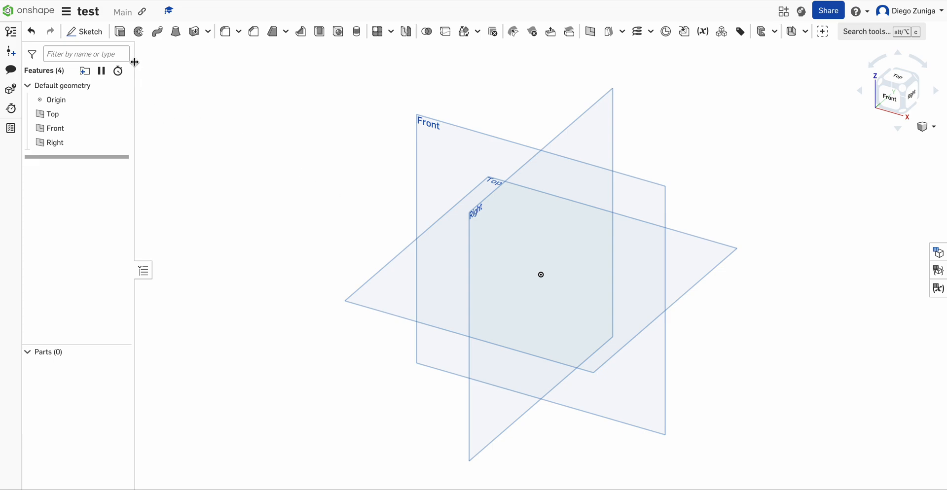
- Set the workspace's default length unit to Millimeter and accept the workspace units
left_click(67, 13)
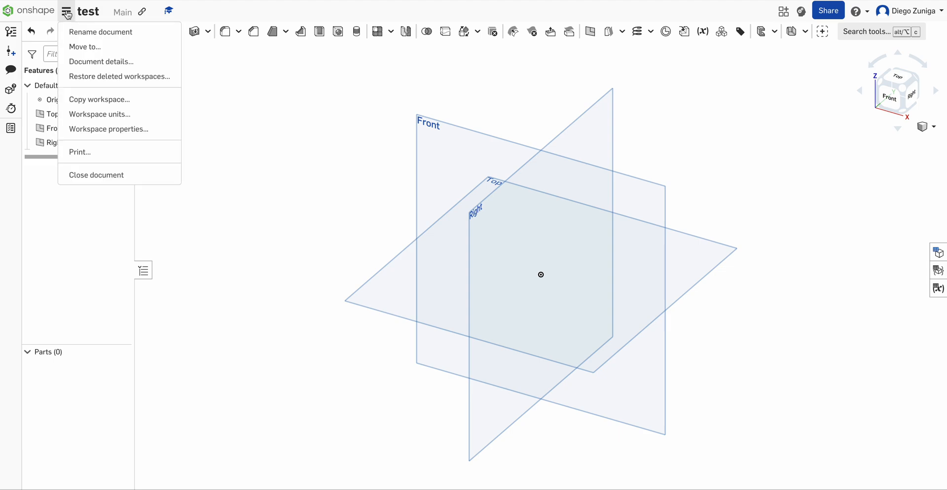
left_click(105, 120)
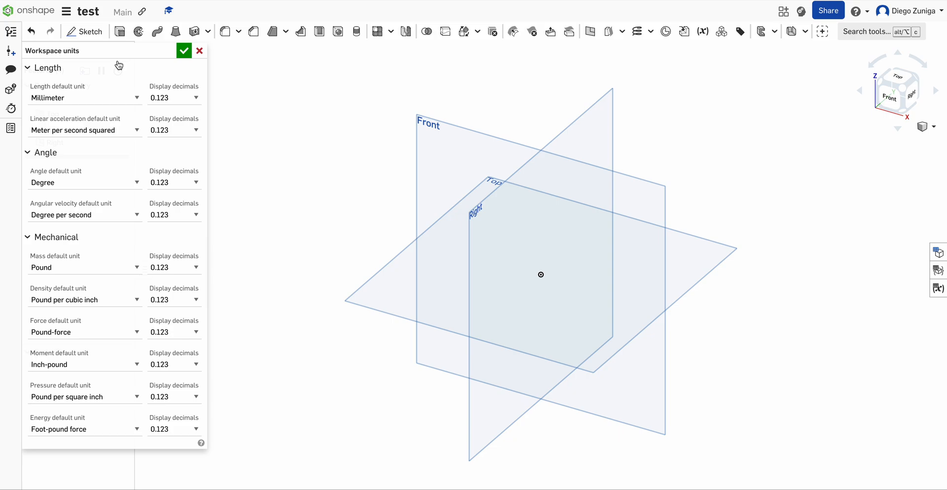
left_click(67, 99)
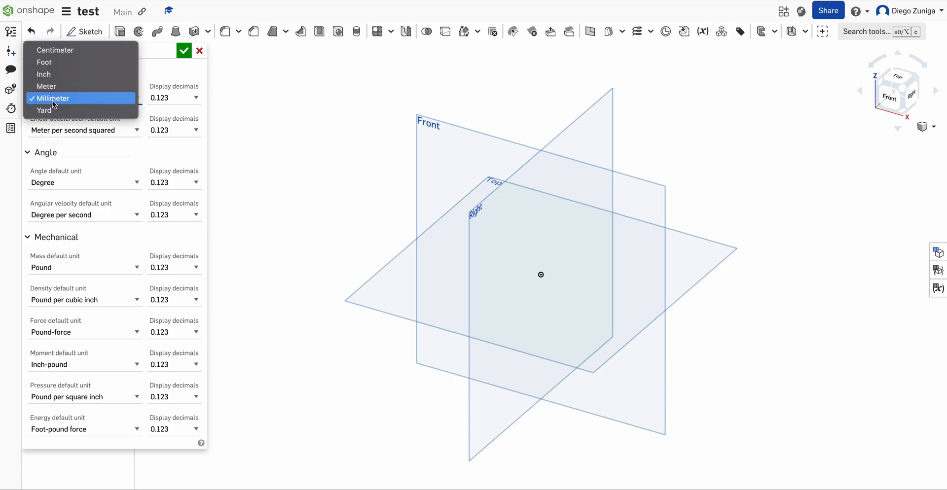
left_click(53, 100)
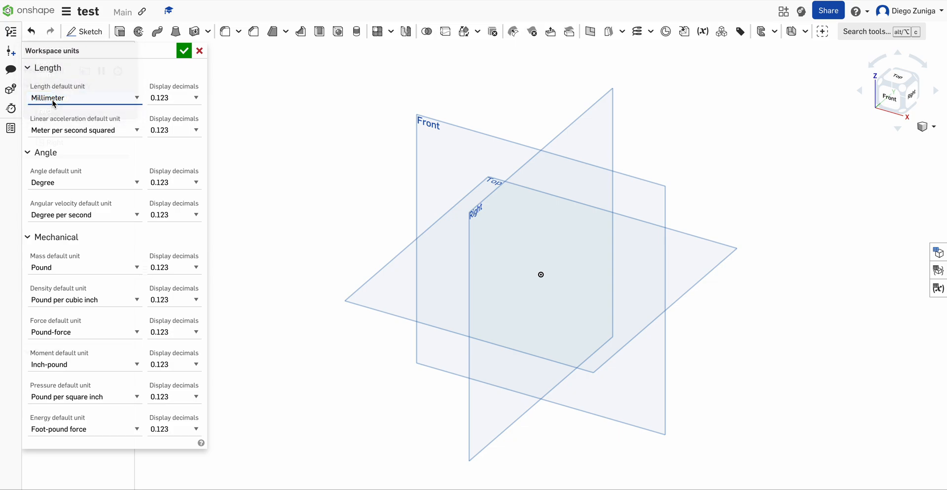
left_click(183, 53)
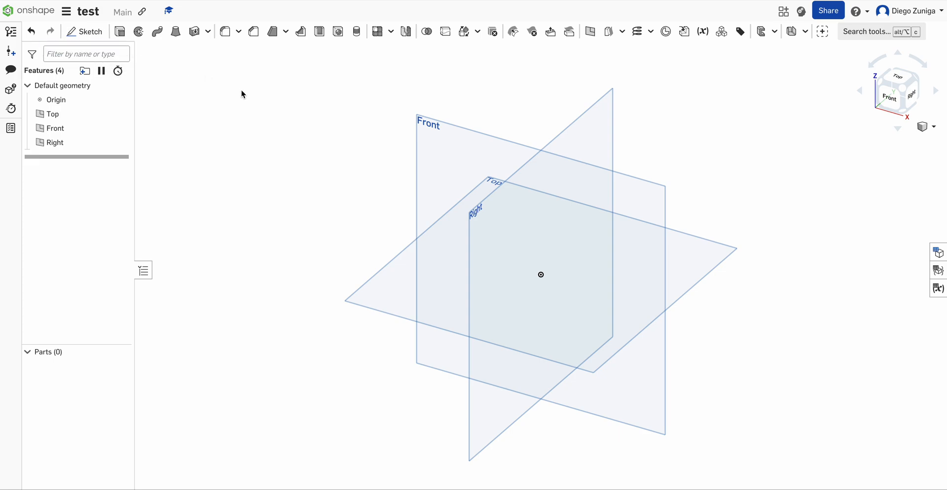
- Start a sketch on the Top plane, view it straight from above, and hide the Front and Right planes
left_click(90, 36)
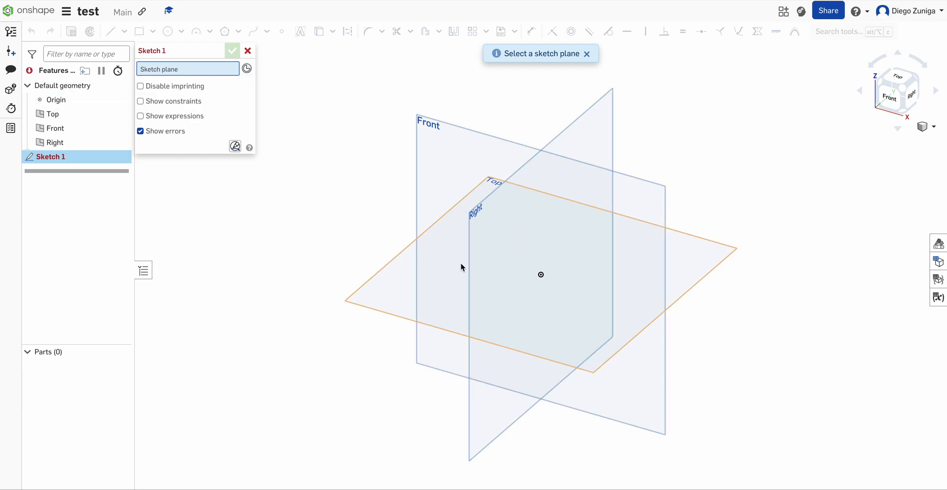
left_click(708, 257)
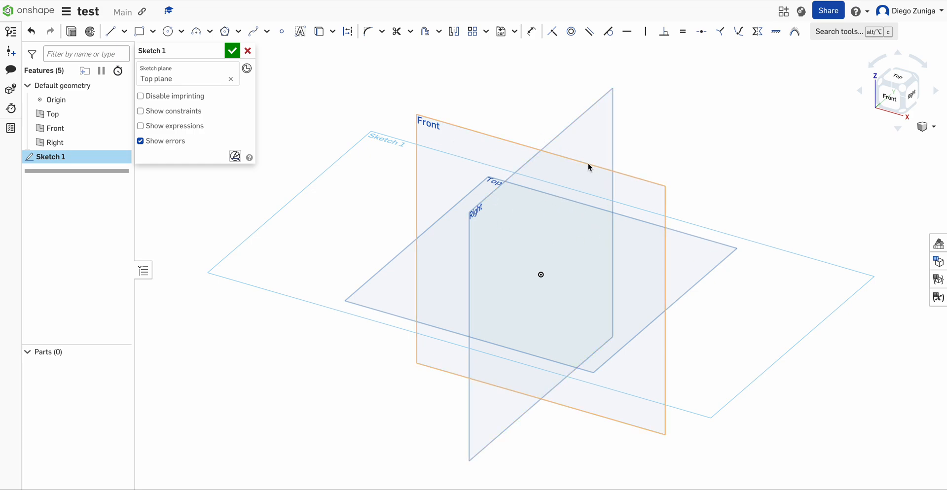
left_click(898, 79)
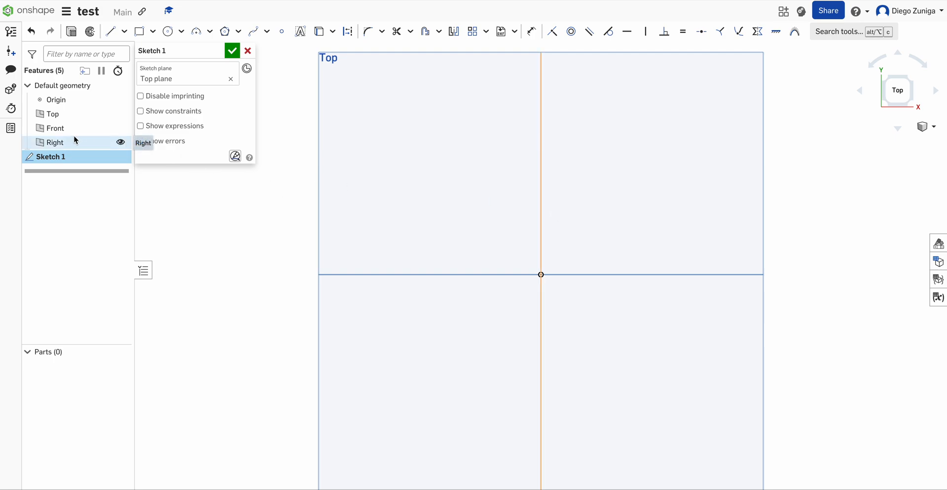
left_click(120, 129)
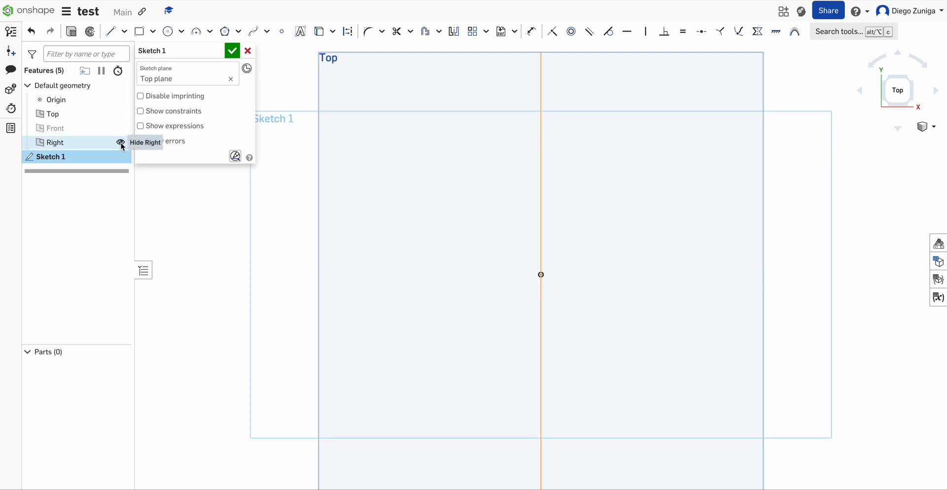
left_click(120, 143)
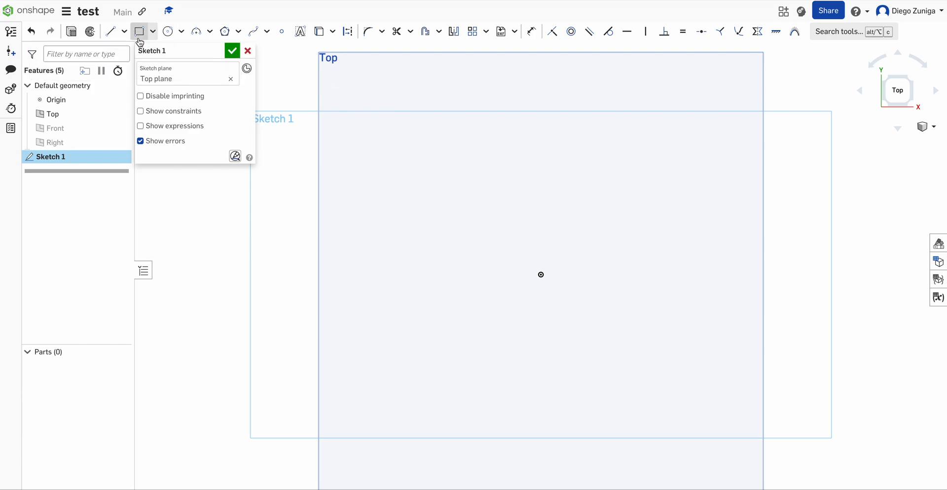
- Sketch a center point circle about 40 mm in diameter, centred on the origin, and leave the circle tool
left_click(168, 31)
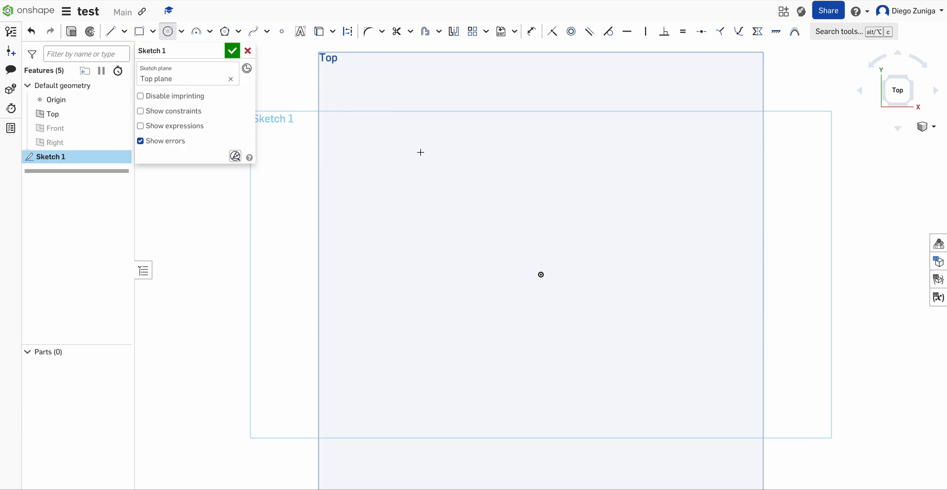
left_click(544, 276)
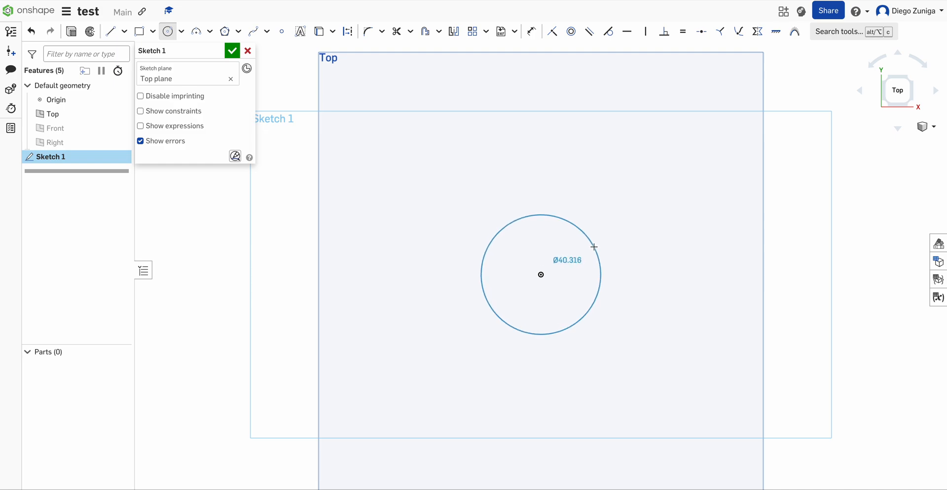
left_click(594, 247)
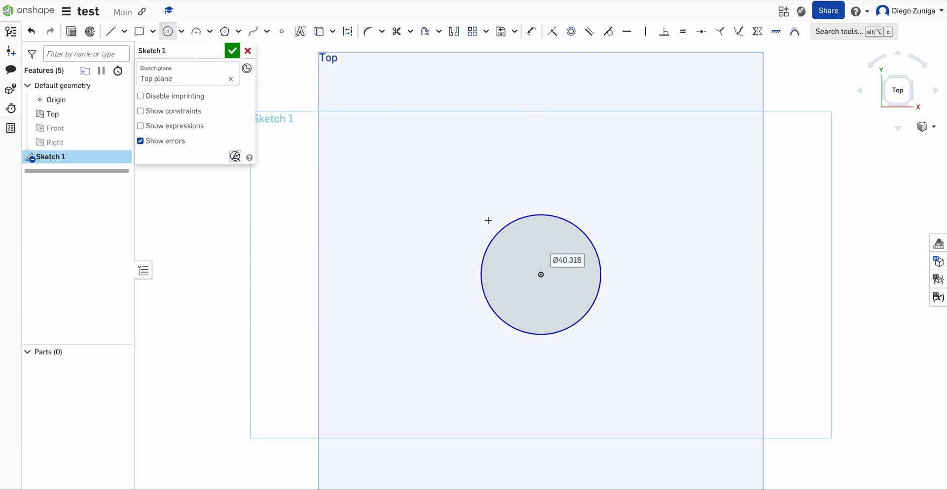
left_click(167, 33)
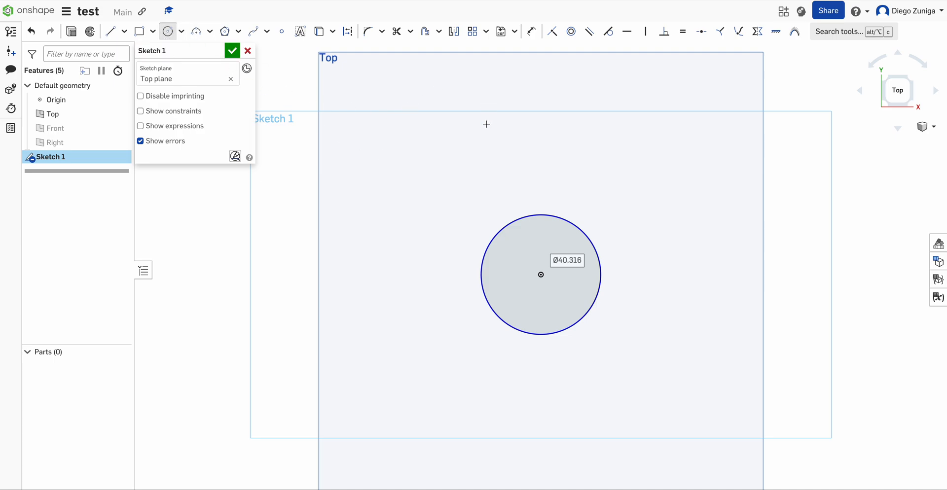
key("Escape")
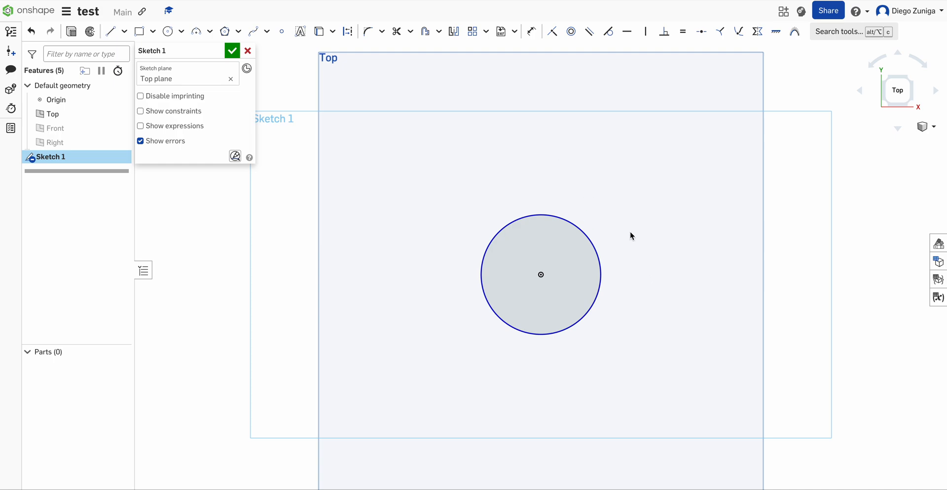
- Show the Front and Right planes again around the circle sketch
right_click_drag(644, 273, 607, 235)
left_click(119, 128)
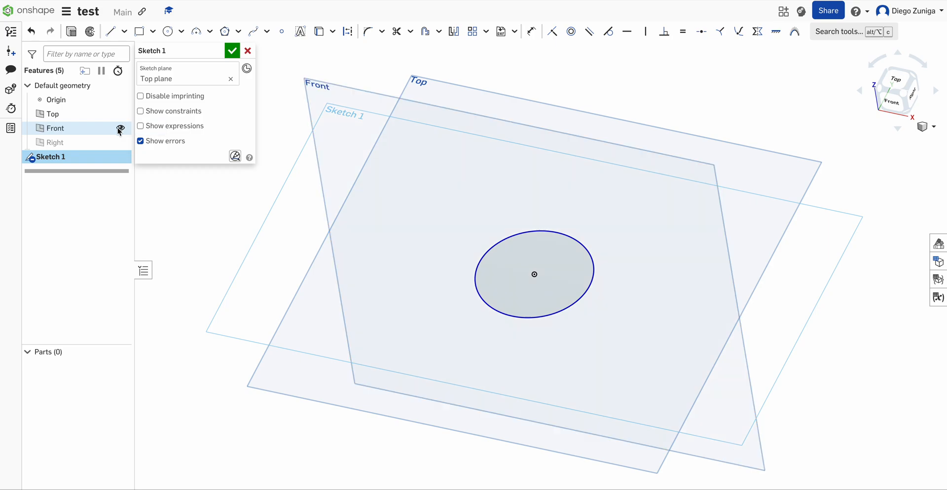
left_click(119, 143)
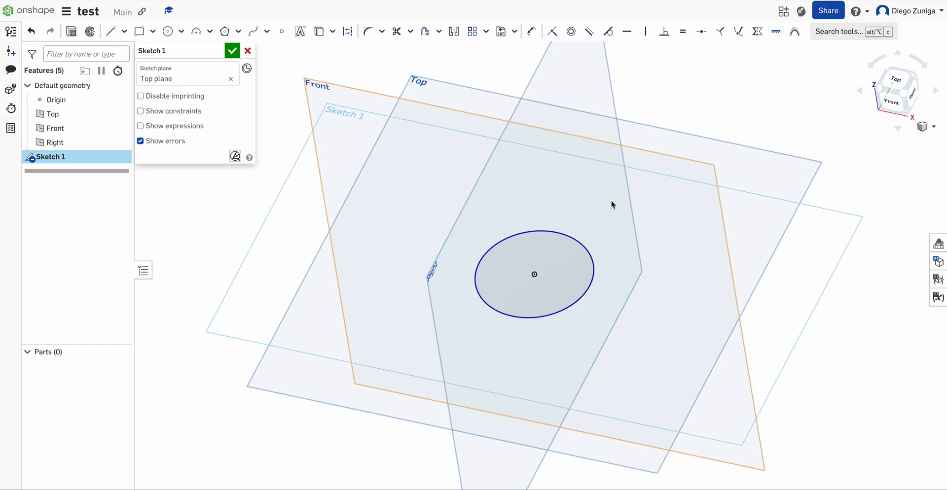
- Dimension the circle's diameter to 50 mm and accept the sketch
left_click(529, 35)
left_click(571, 241)
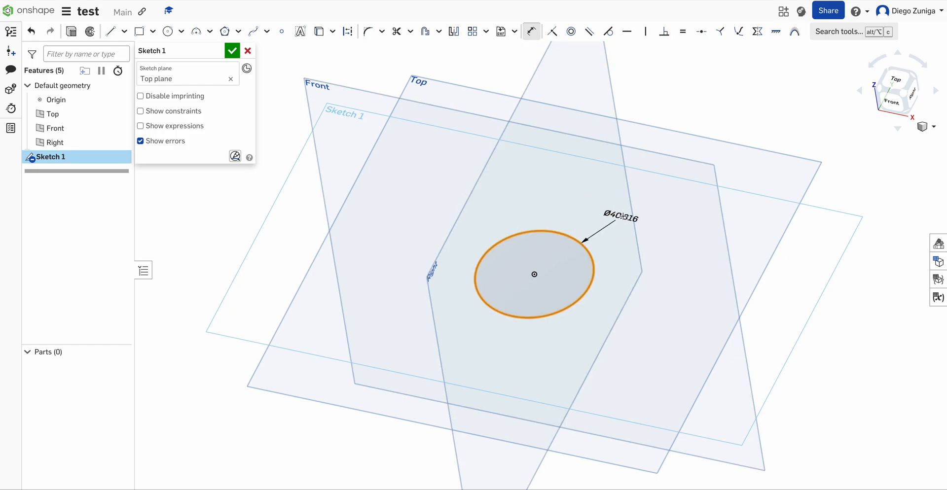
left_click(624, 216)
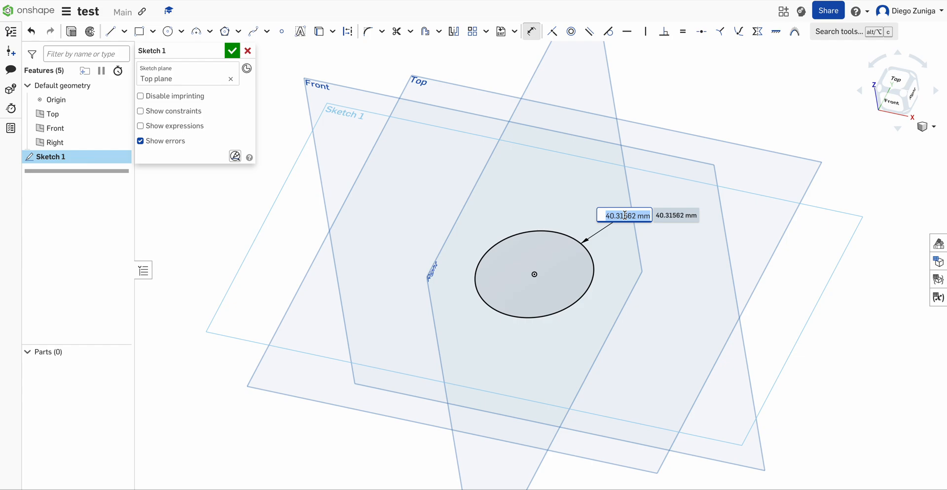
type("50")
key("Return")
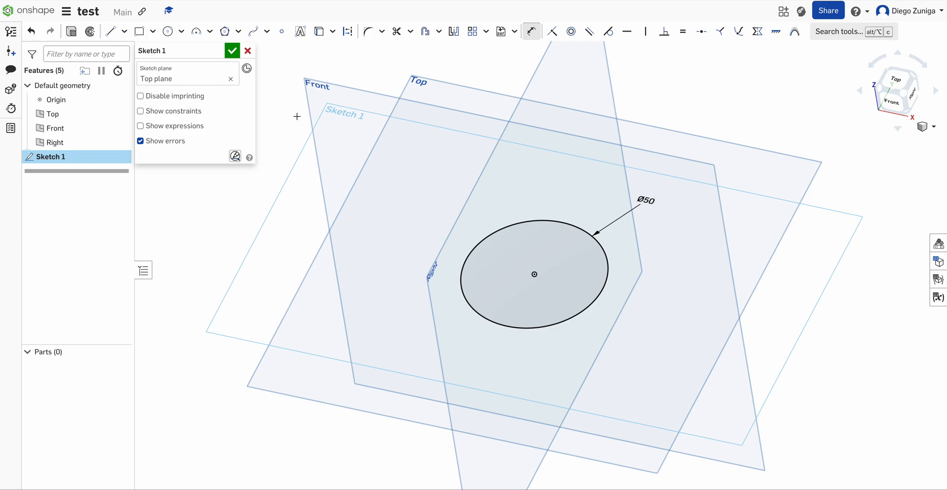
left_click(233, 57)
- Extrude the circular sketch region as a new solid with a blind depth of 25 mm
mouse_move(652, 200)
right_mouse_down()
mouse_move(665, 201)
mouse_move(677, 175)
mouse_move(665, 199)
right_mouse_up()
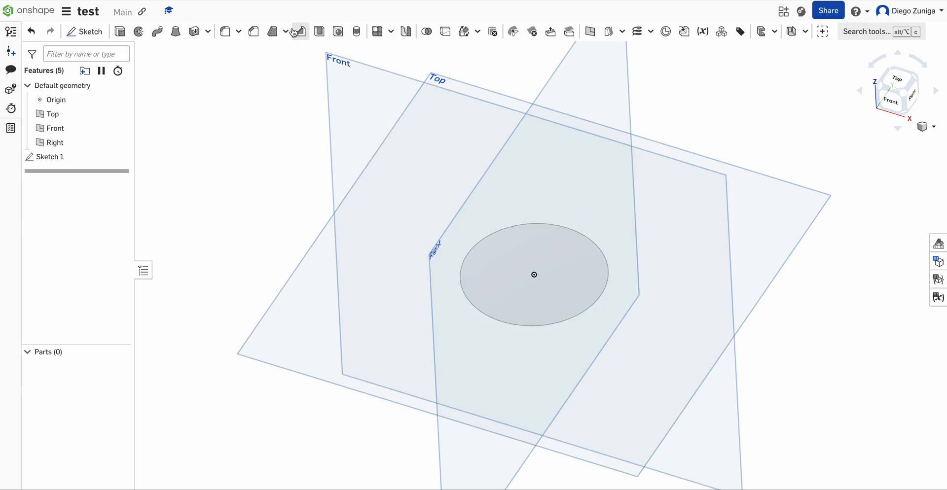
left_click(120, 32)
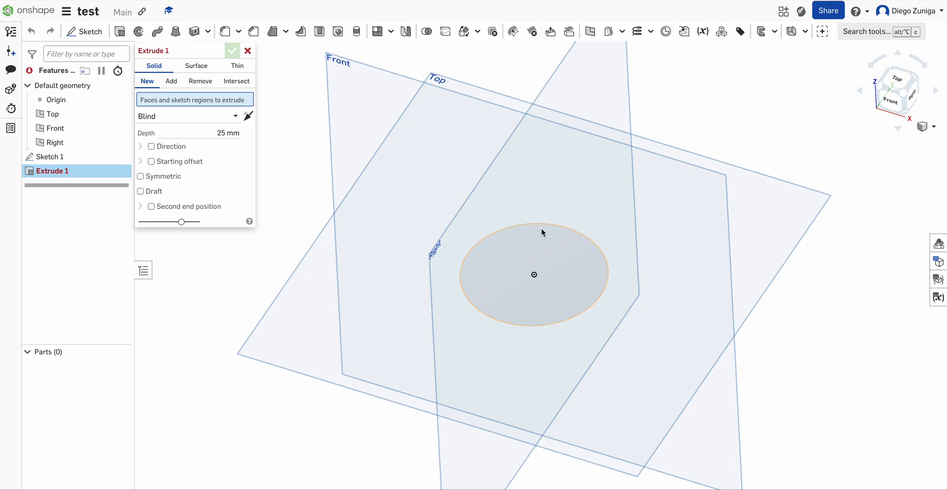
left_click(536, 250)
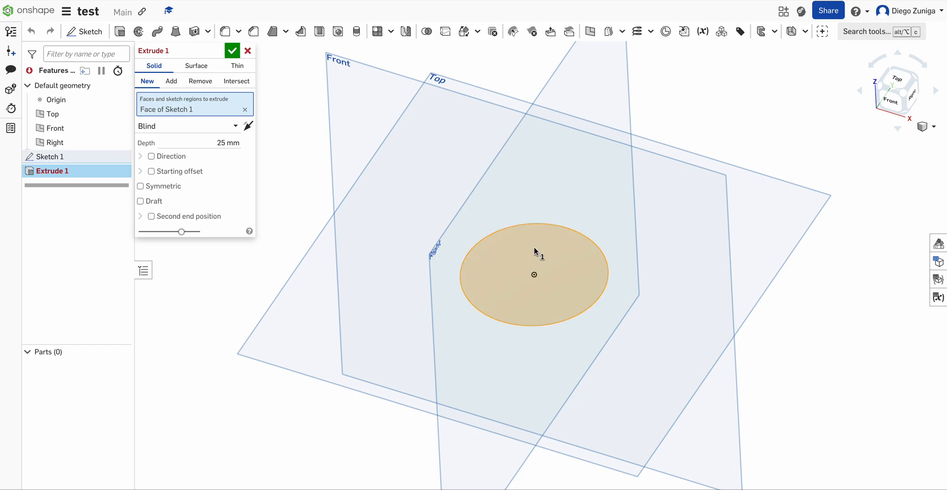
left_click(221, 142)
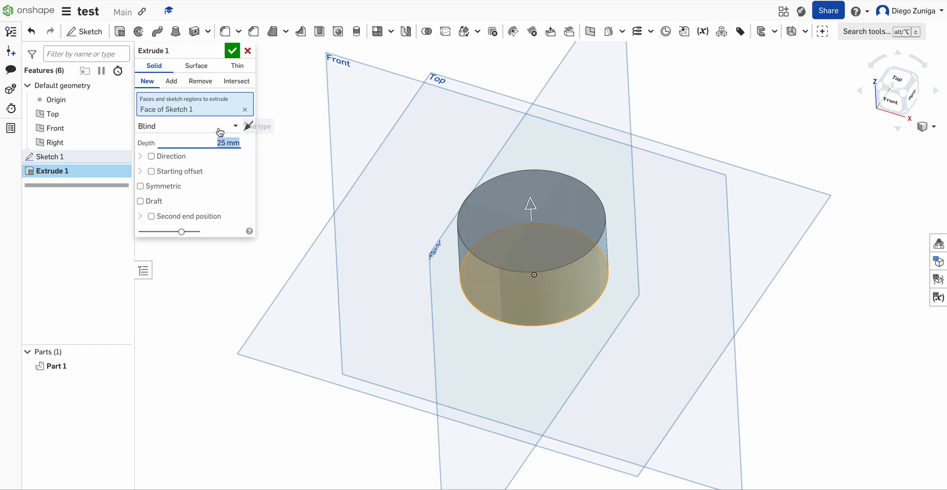
left_click(225, 143)
left_click_drag(225, 142, 219, 143)
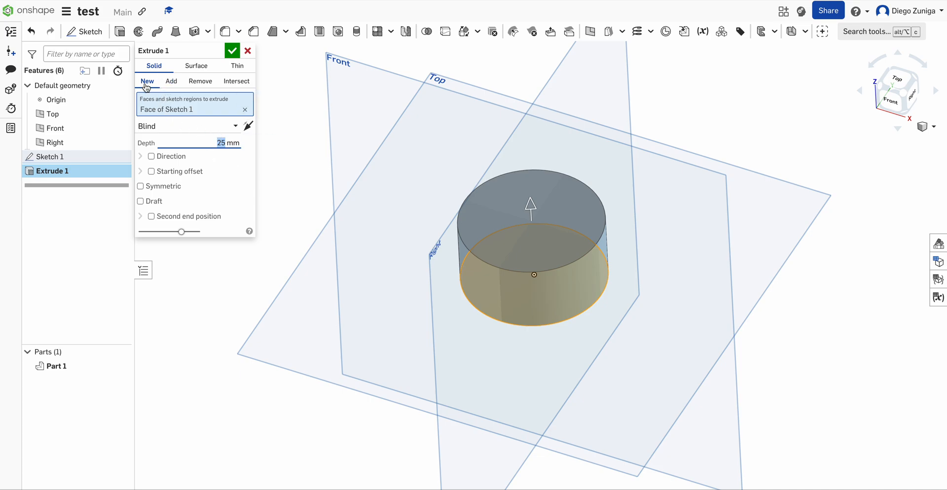
left_click(232, 51)
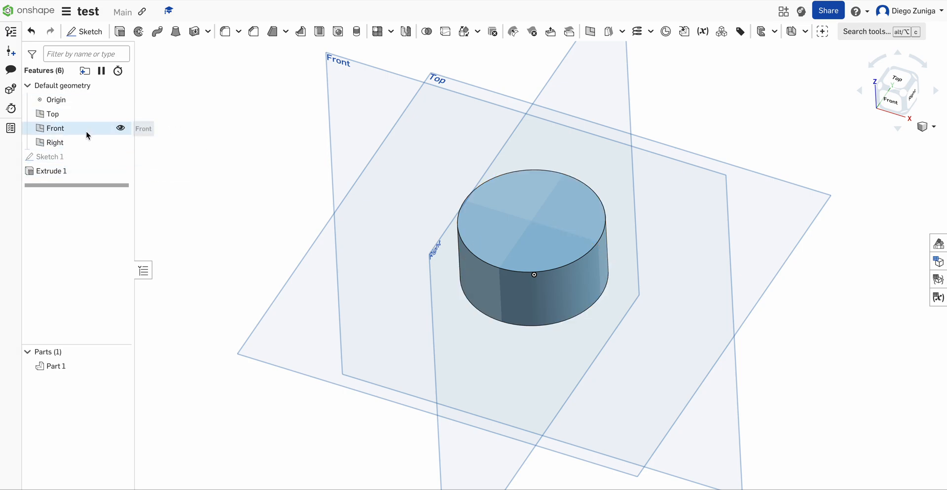
- Edit Sketch 1, set the circle's diameter to 60 mm, and accept the sketch
double_click(58, 158)
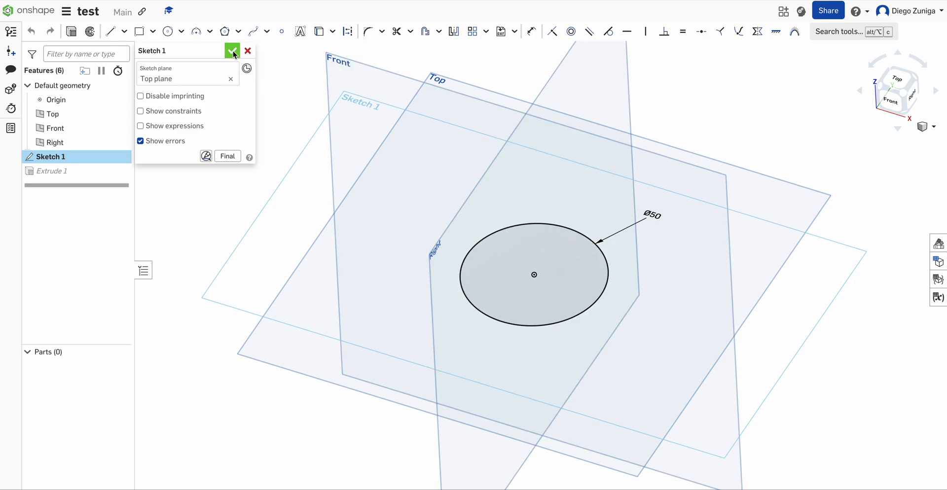
double_click(651, 215)
type("60")
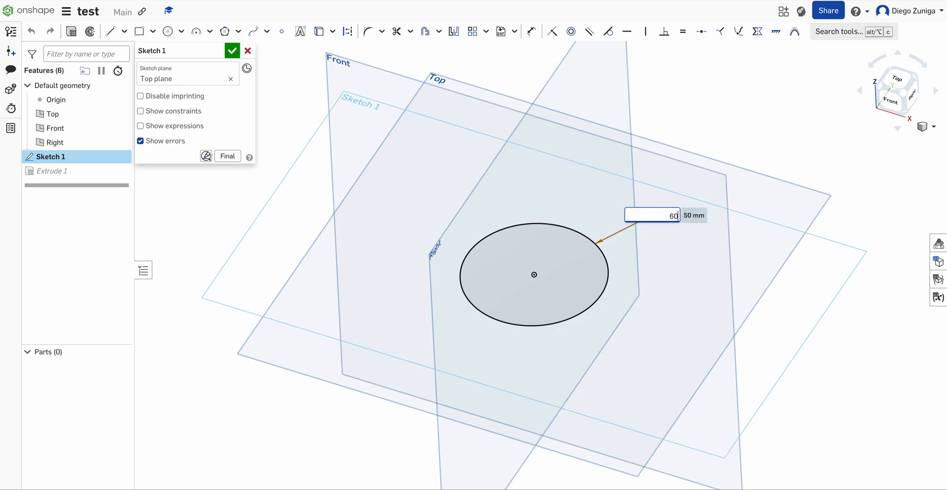
key("Return")
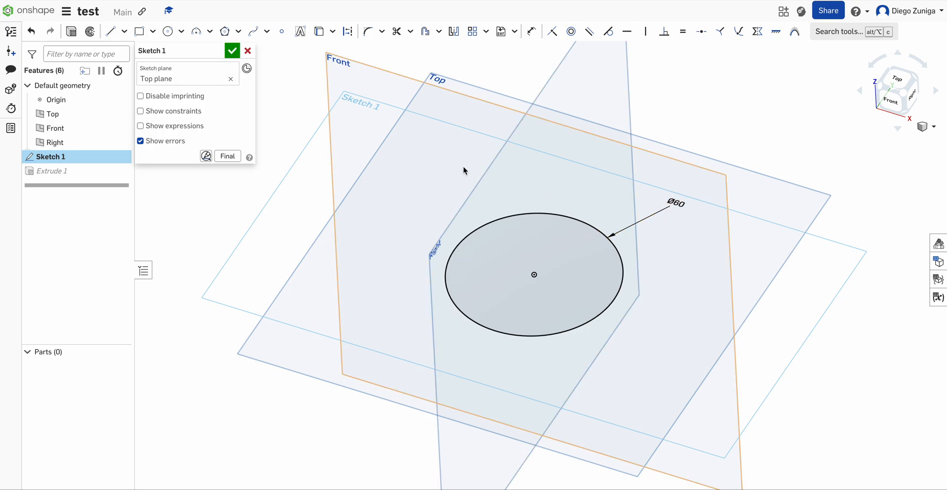
left_click(232, 50)
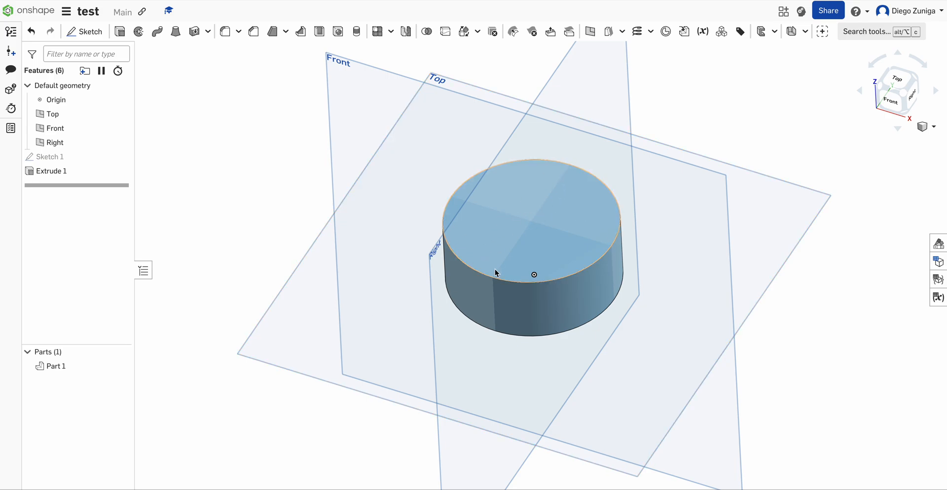
- Delete Extrude 1 and Sketch 1 from the feature list
left_click(67, 172)
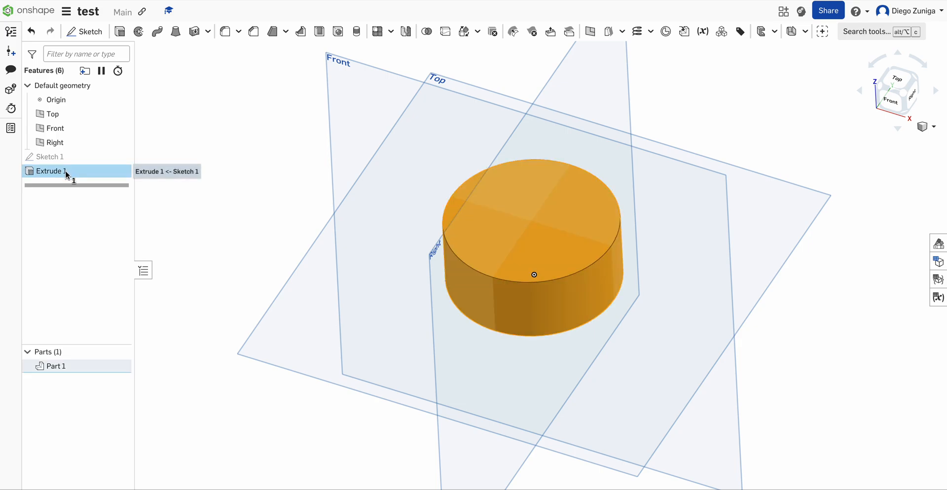
key("Delete")
left_click(58, 161)
key("Delete")
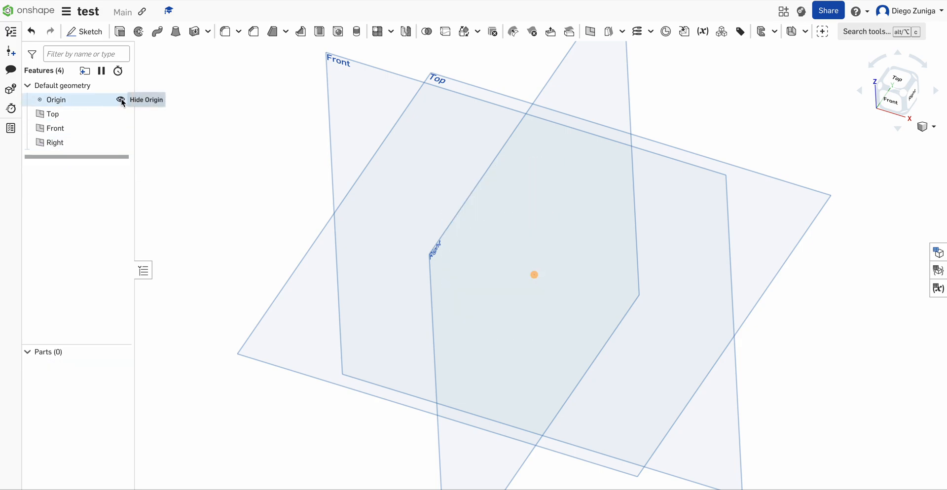
- Open the document name for editing
left_click(93, 12)
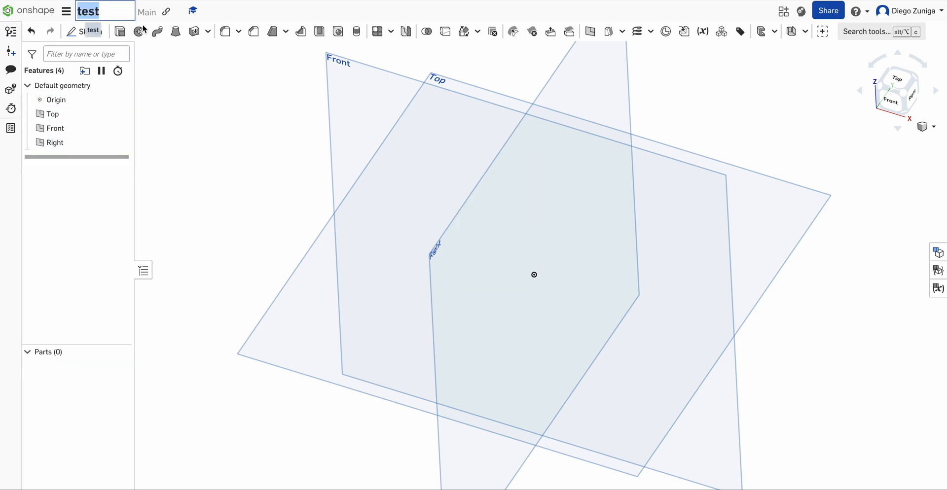